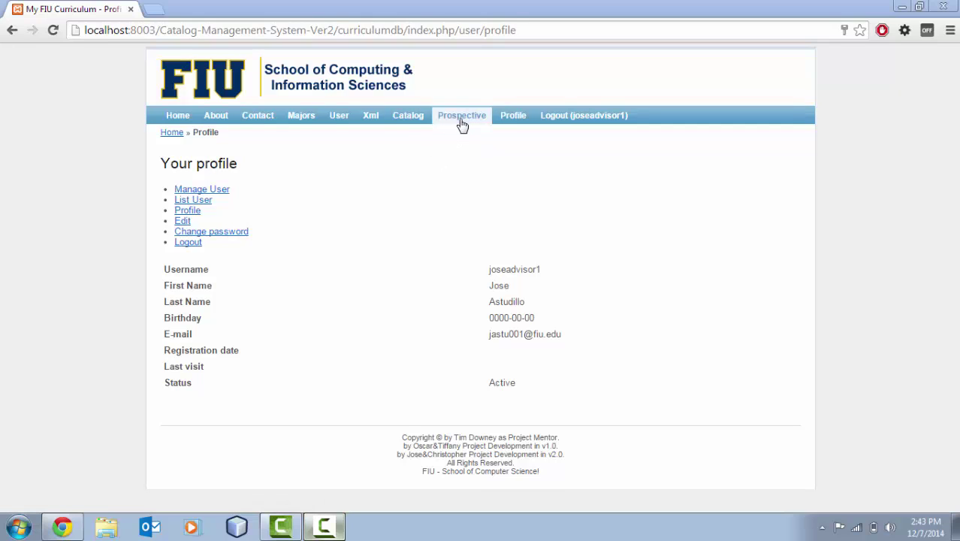
# - Open the form for creating a prospective catalog and review its fields and curriculum sections
pyautogui.click(459, 123)
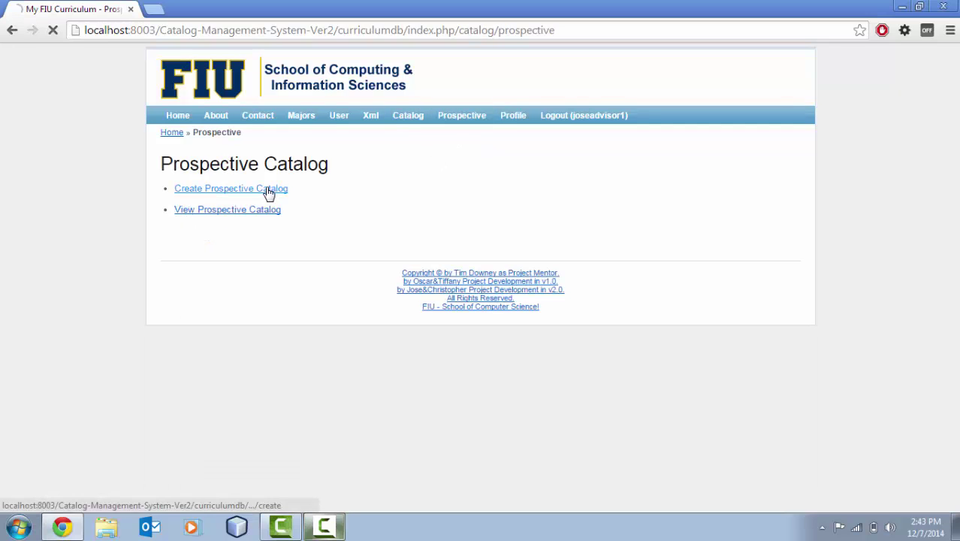
pyautogui.click(269, 191)
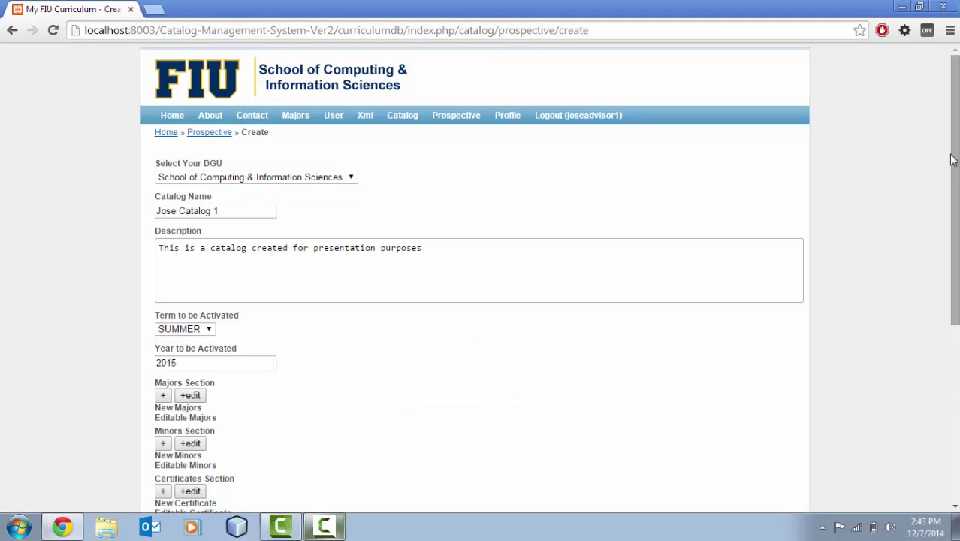
pyautogui.moveTo(951, 155); pyautogui.dragTo(945, 292)
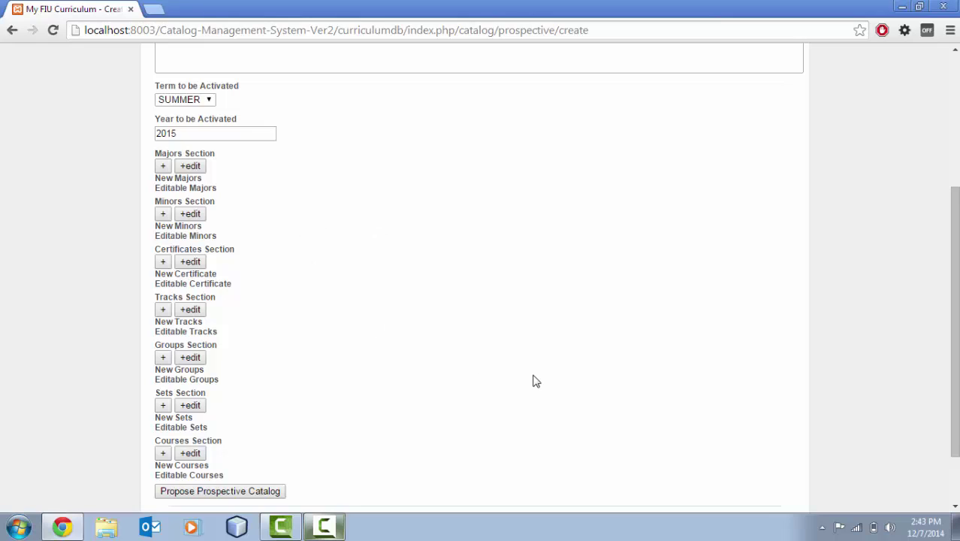
pyautogui.moveTo(955, 309); pyautogui.dragTo(957, 282)
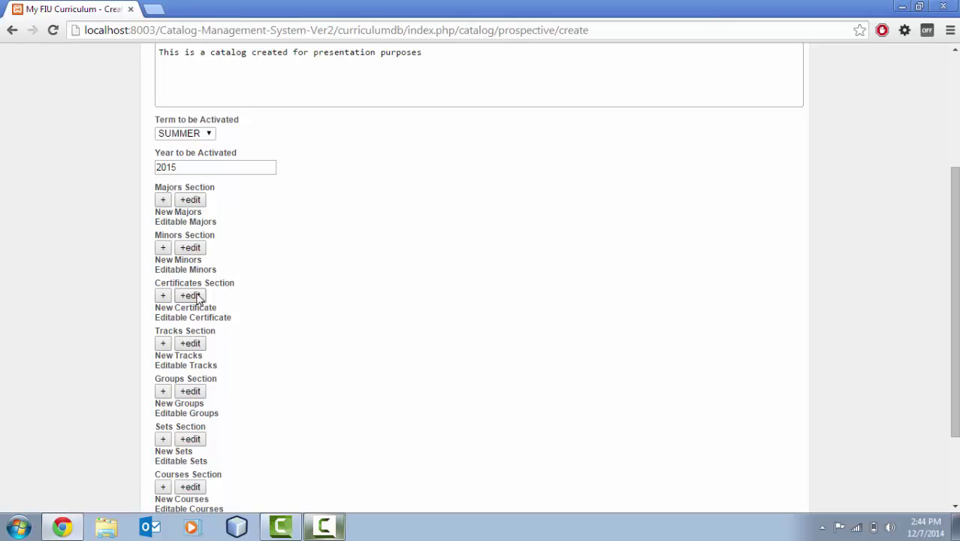
# - Add a new entry named "new major" to the Majors section and view the tracks offered in its details form
pyautogui.click(163, 201)
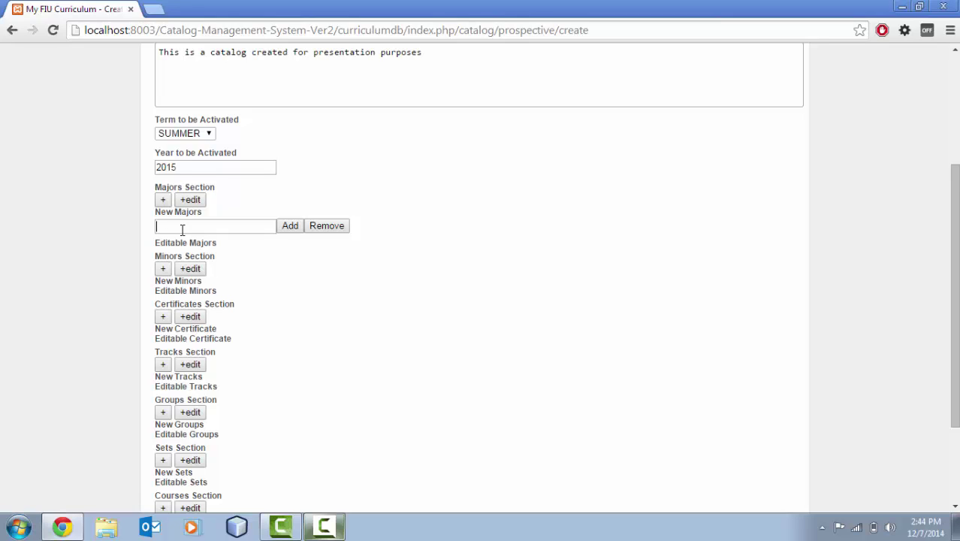
pyautogui.write('new major')
pyautogui.click(290, 226)
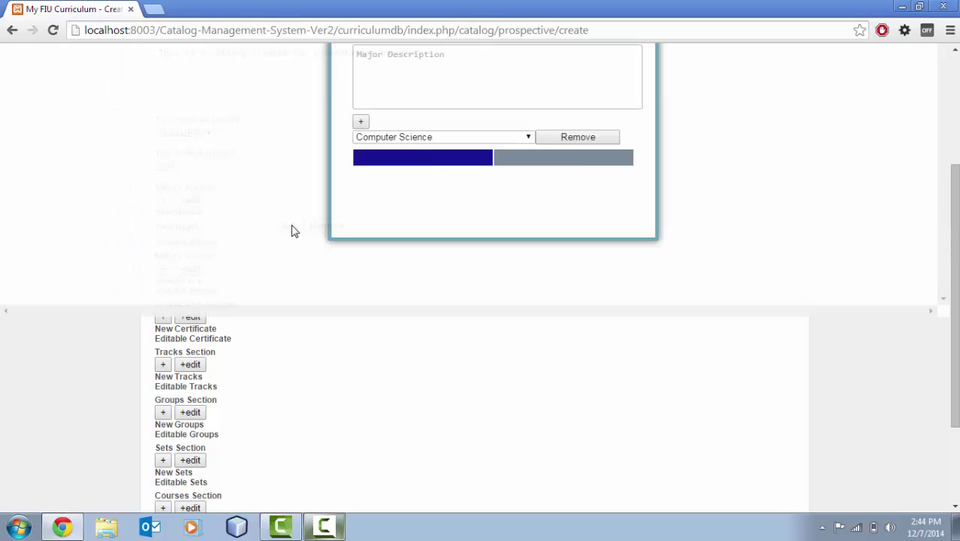
pyautogui.click(499, 142)
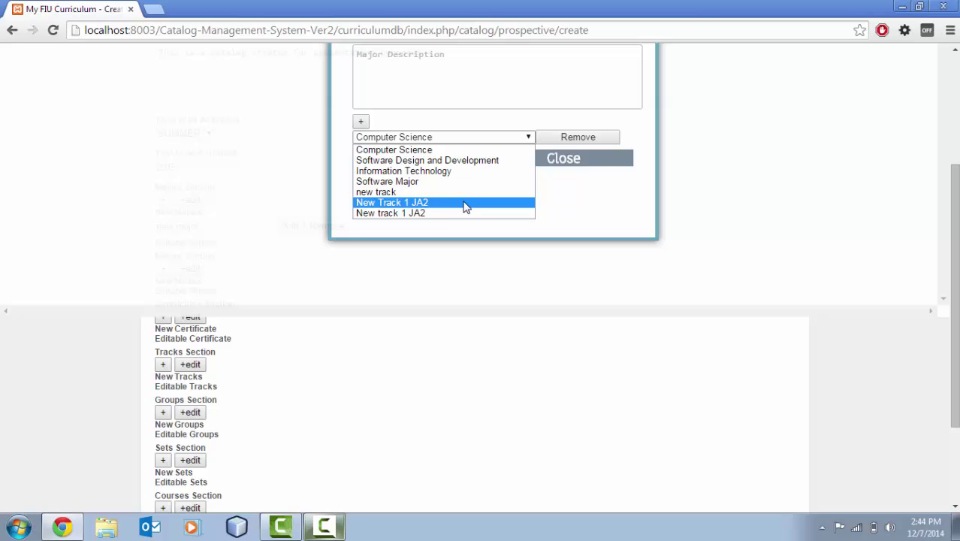
pyautogui.click(569, 161)
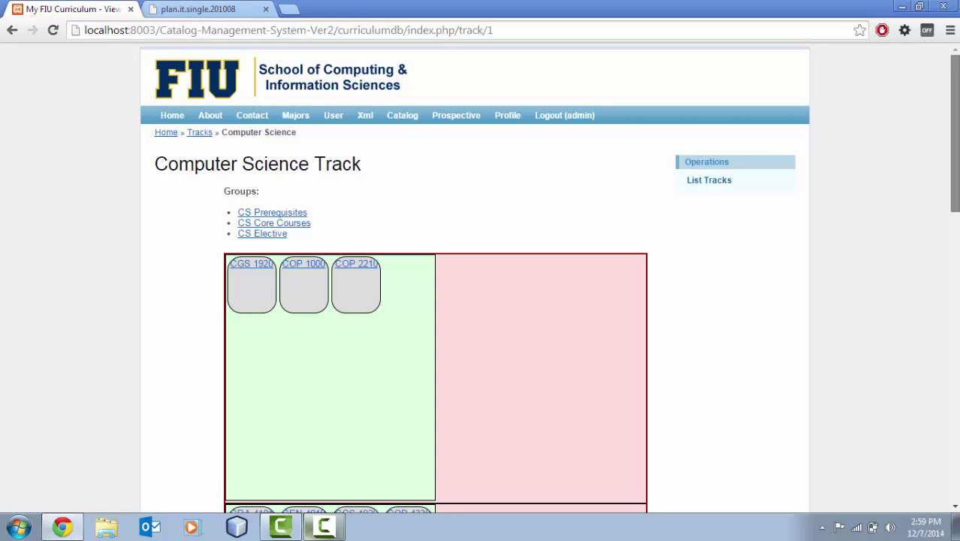
# - Compare the Computer Science track's course layout with the Information Technology major chart on plan.it.single.201008
pyautogui.scroll(-3, 481, 278)
pyautogui.scroll(-4, 535, 204)
pyautogui.scroll(2, 536, 204)
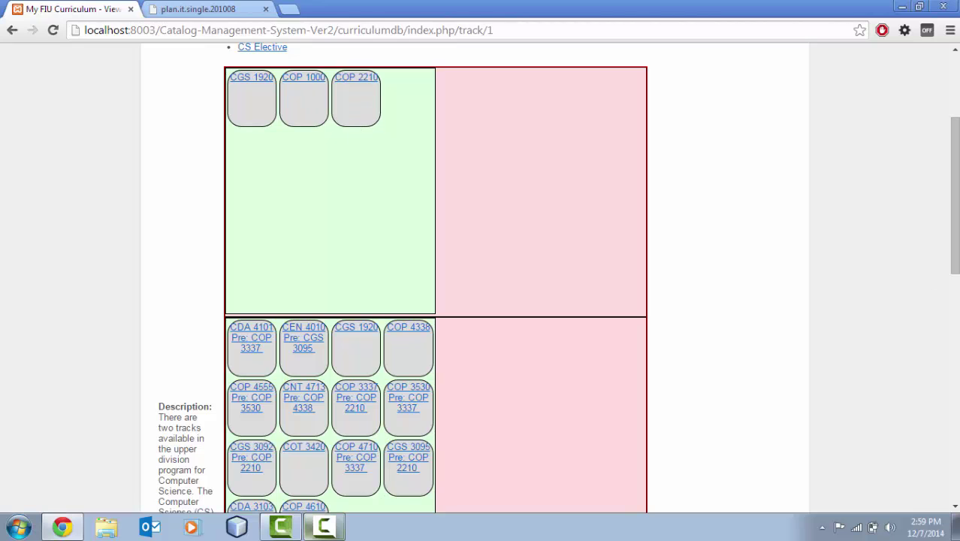
pyautogui.moveTo(958, 225); pyautogui.dragTo(955, 199)
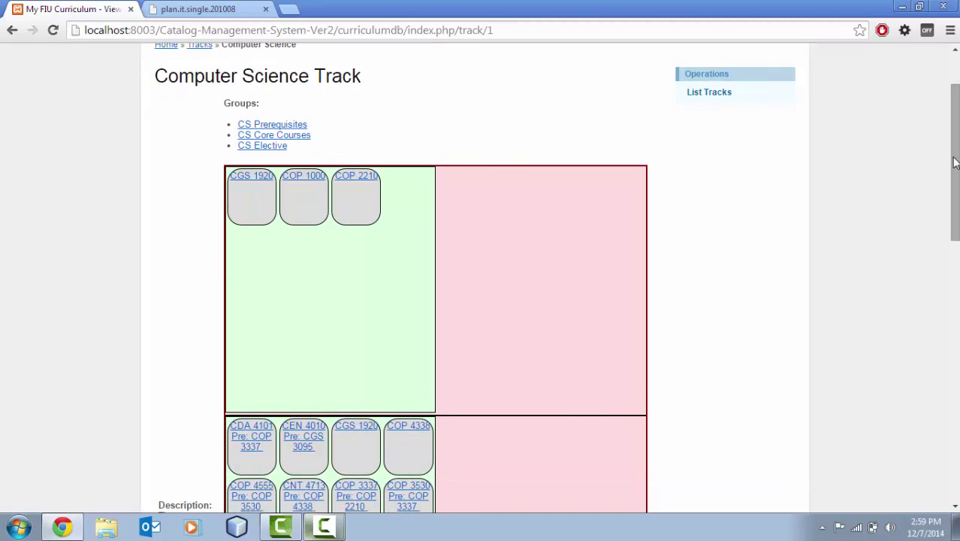
pyautogui.click(243, 8)
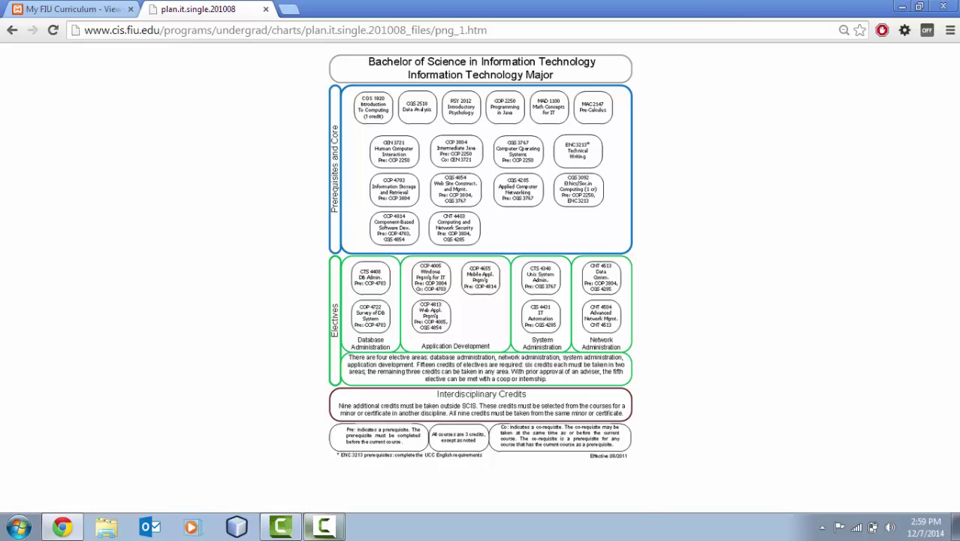
pyautogui.click(72, 9)
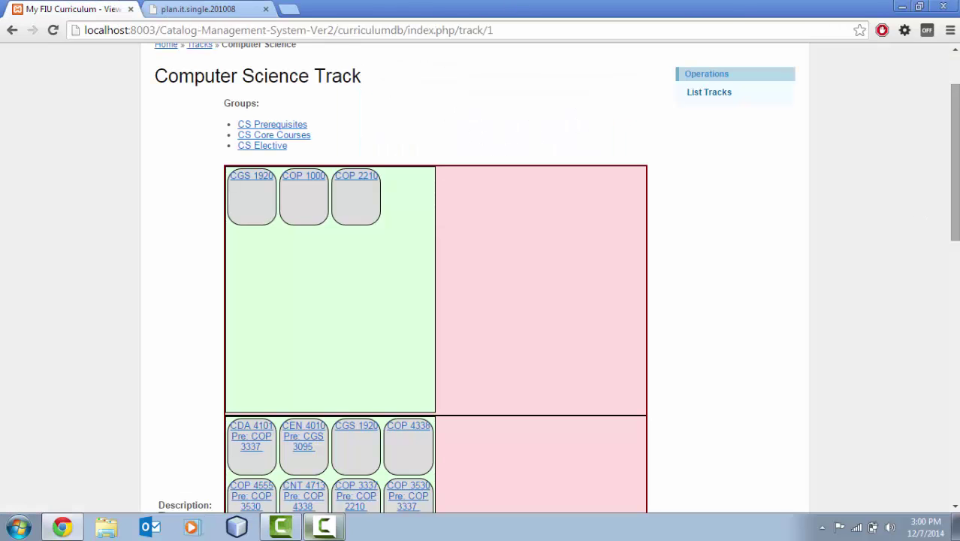
# - Try moving the CS Elective group into the empty row below it, and return it to its original row
pyautogui.moveTo(954, 220); pyautogui.dragTo(953, 284)
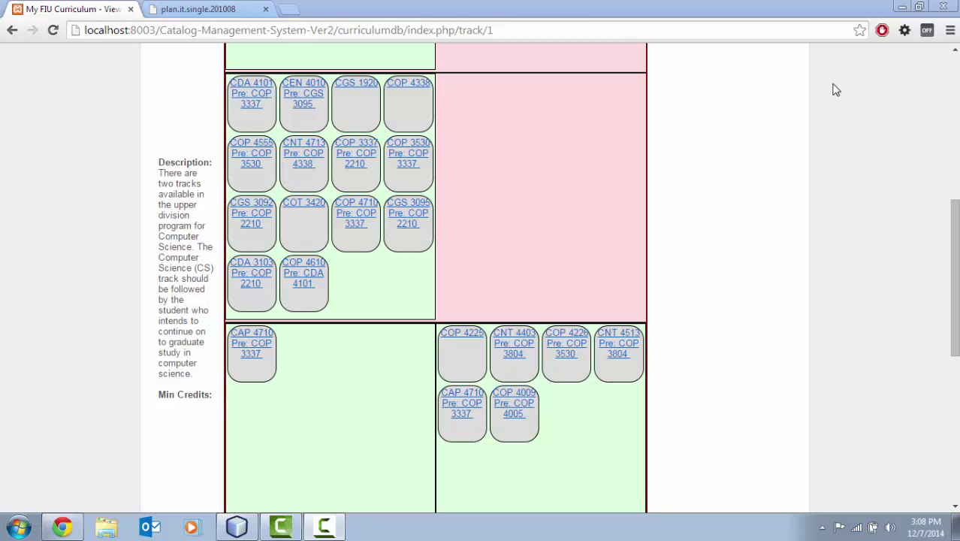
pyautogui.moveTo(948, 251); pyautogui.dragTo(941, 310)
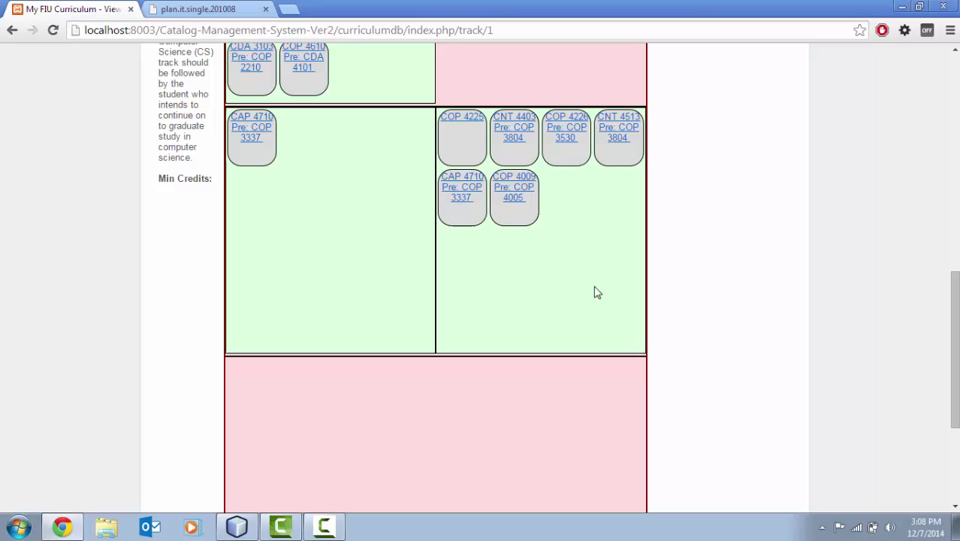
pyautogui.moveTo(598, 292); pyautogui.dragTo(579, 472)
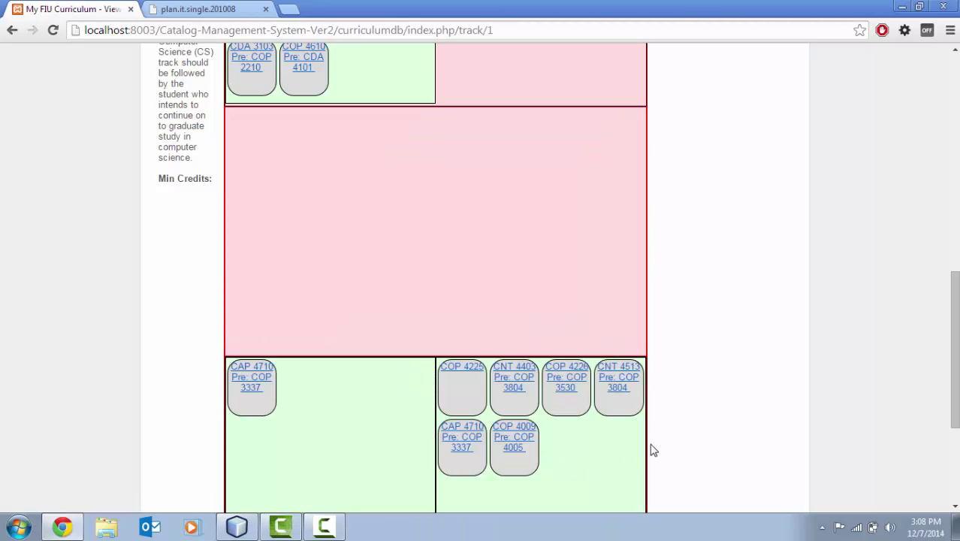
pyautogui.moveTo(646, 448); pyautogui.dragTo(568, 235)
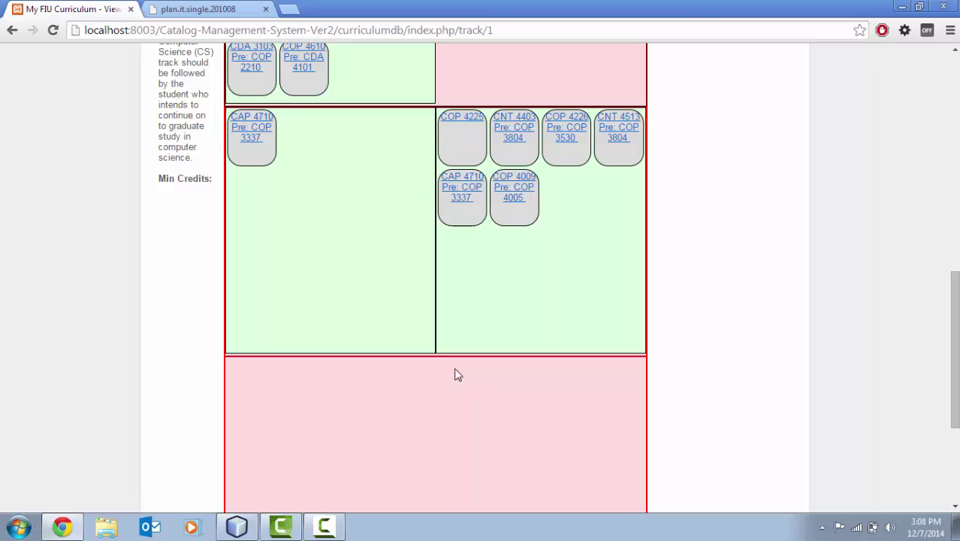
# - Open the CS Elective 1 set through CNT 4403 in the electives group and bring up its course grid
pyautogui.moveTo(517, 167); pyautogui.dragTo(507, 126)
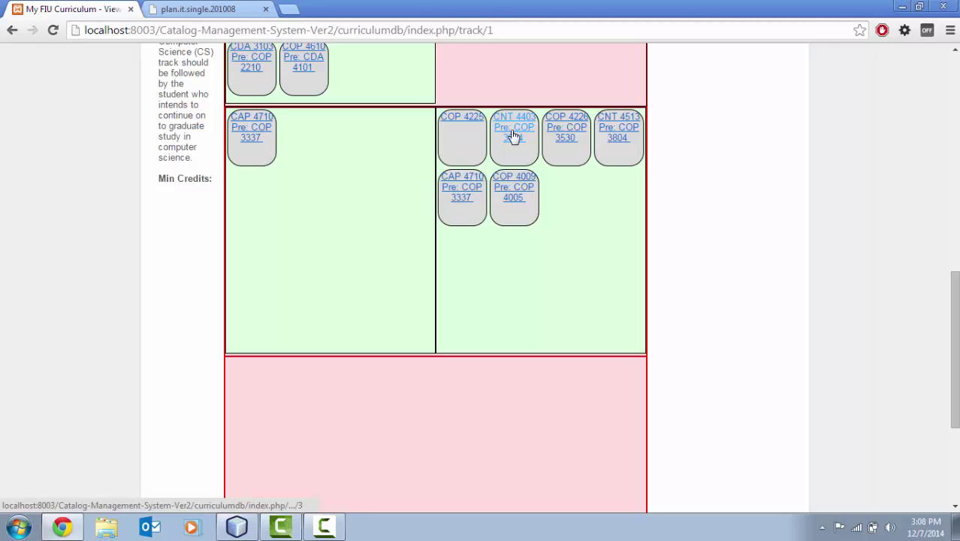
pyautogui.click(514, 135)
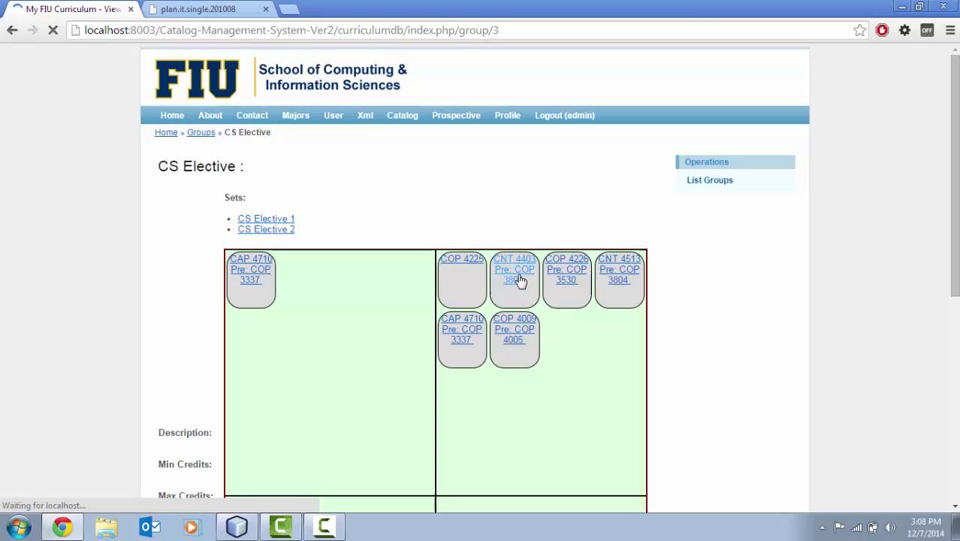
pyautogui.scroll(-3, 519, 281)
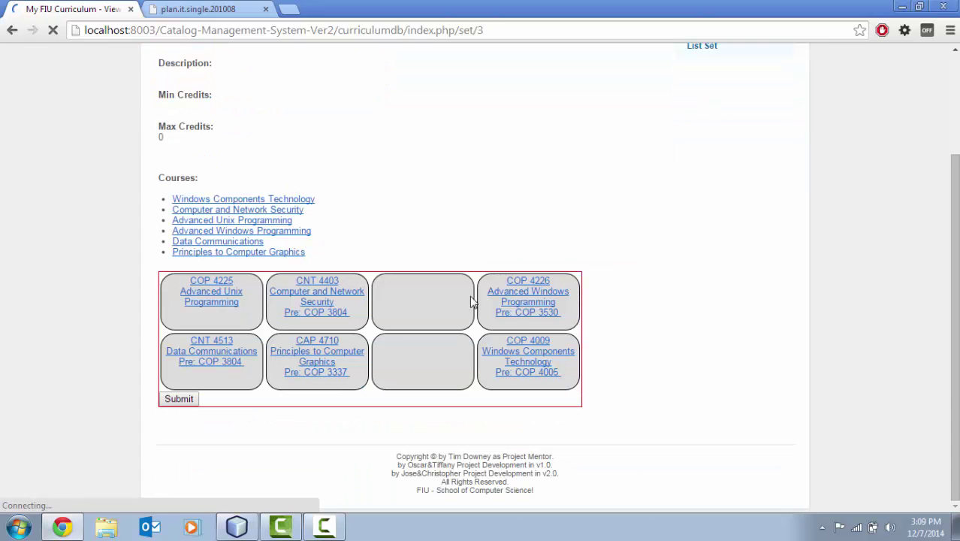
# - Move COP 4226 and CAP 4710 to the first row's third and fourth slots, COP 4225 to the second row's third, and submit
pyautogui.moveTo(497, 304); pyautogui.dragTo(389, 304)
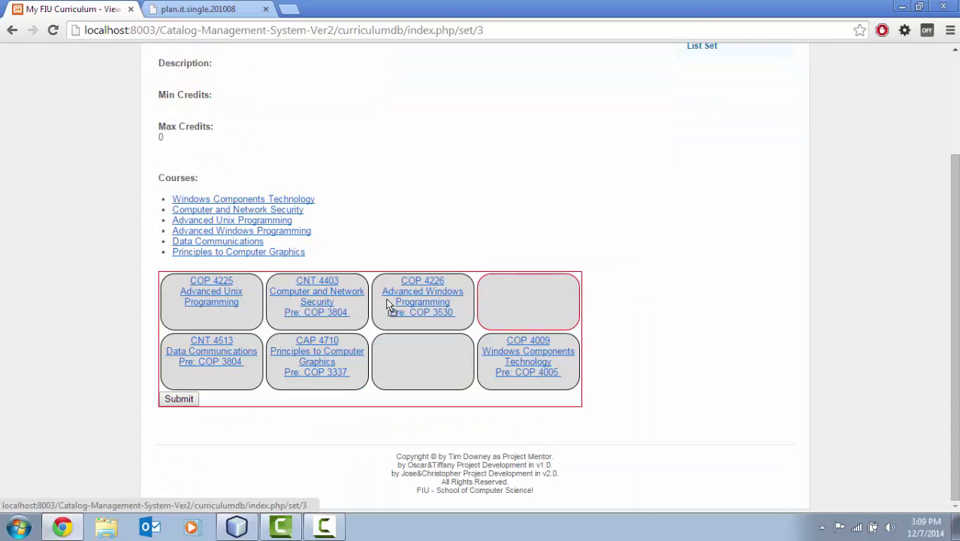
pyautogui.moveTo(322, 401); pyautogui.dragTo(564, 297)
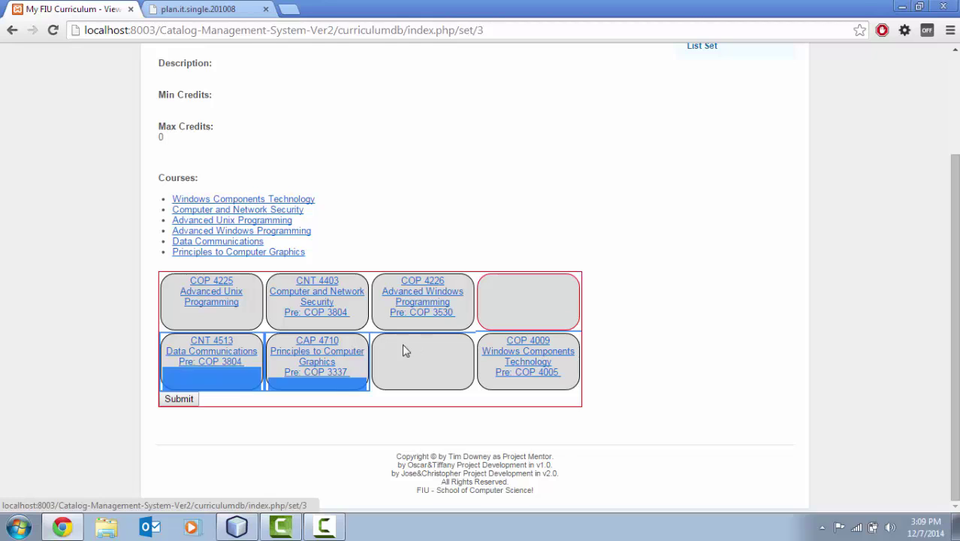
pyautogui.moveTo(342, 376); pyautogui.dragTo(521, 306)
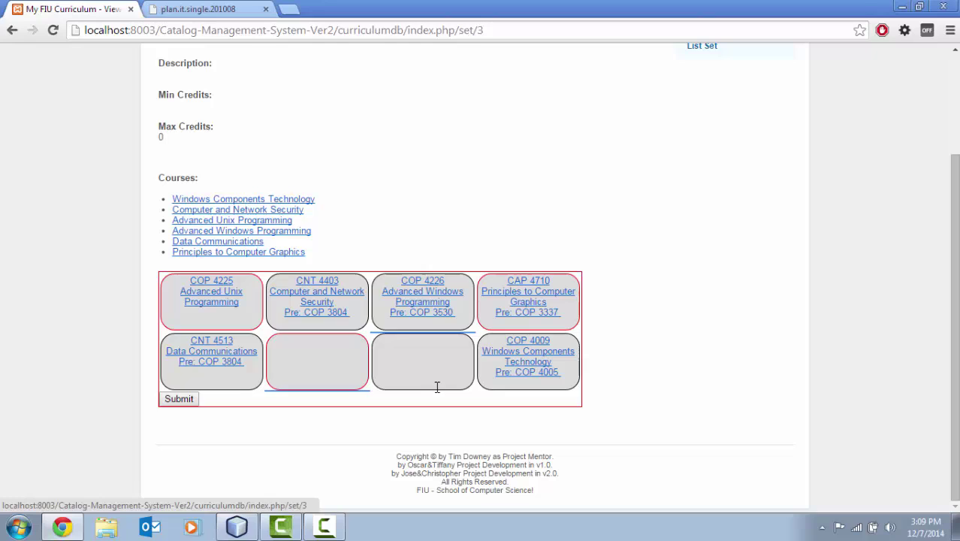
pyautogui.moveTo(242, 303); pyautogui.dragTo(435, 360)
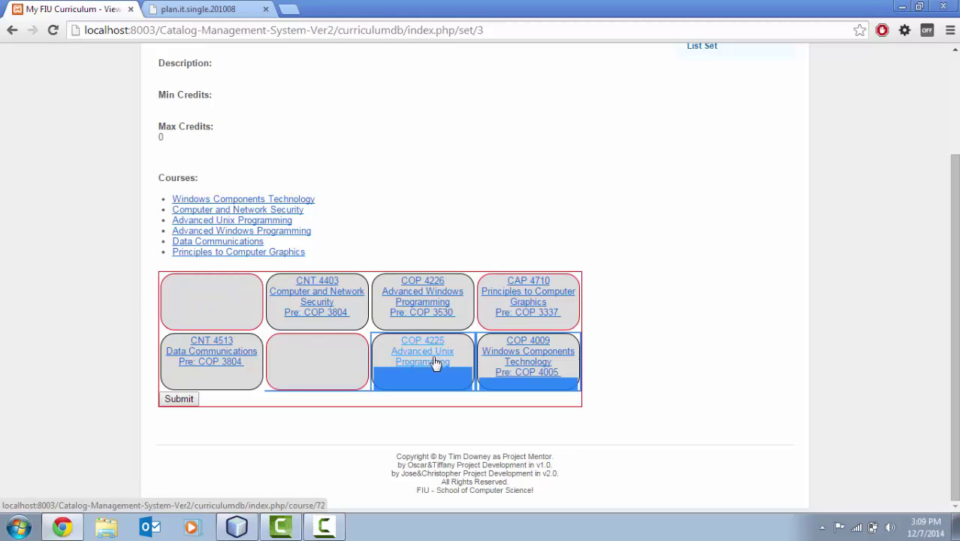
pyautogui.click(193, 402)
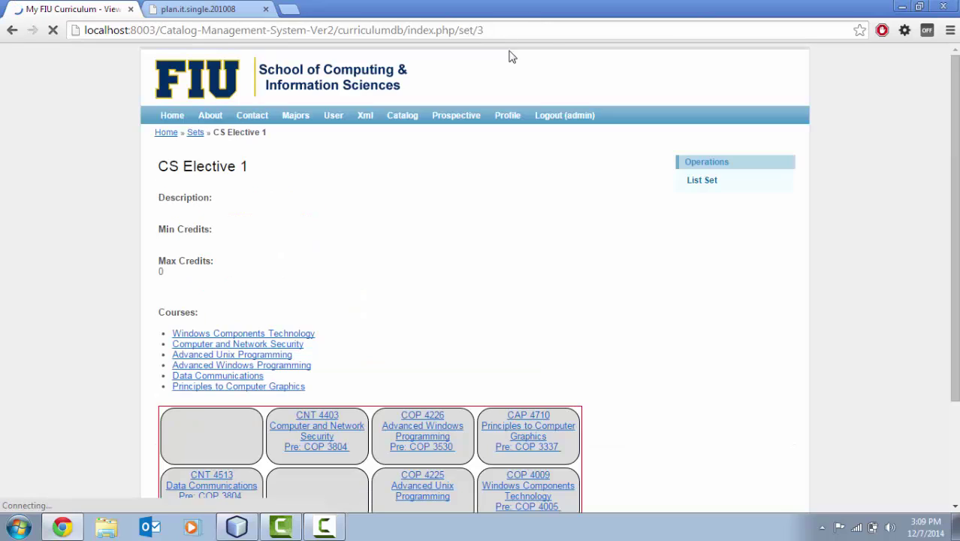
# - Go back to the track/1 page and check the course order in the CS Elective group
pyautogui.moveTo(500, 32); pyautogui.dragTo(458, 31)
pyautogui.write('track')
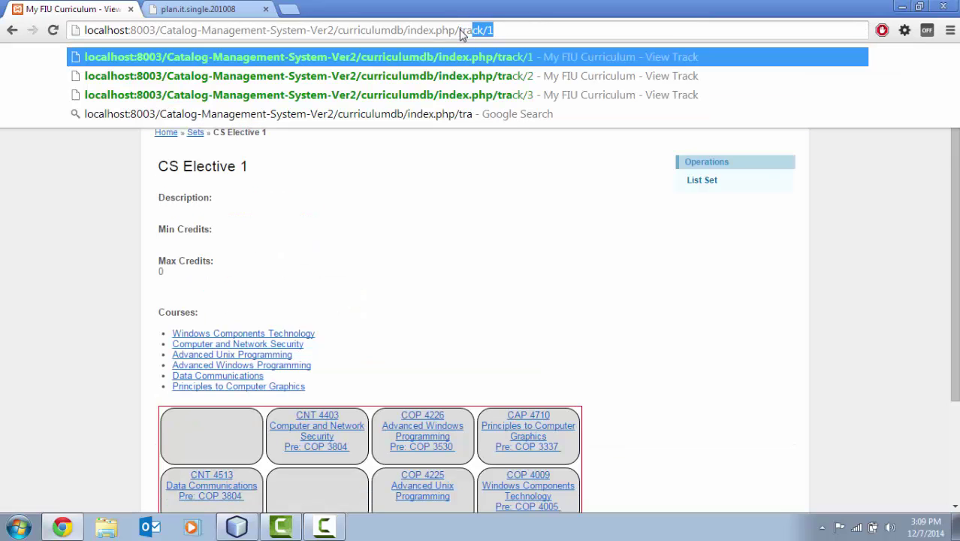
pyautogui.press('Return')
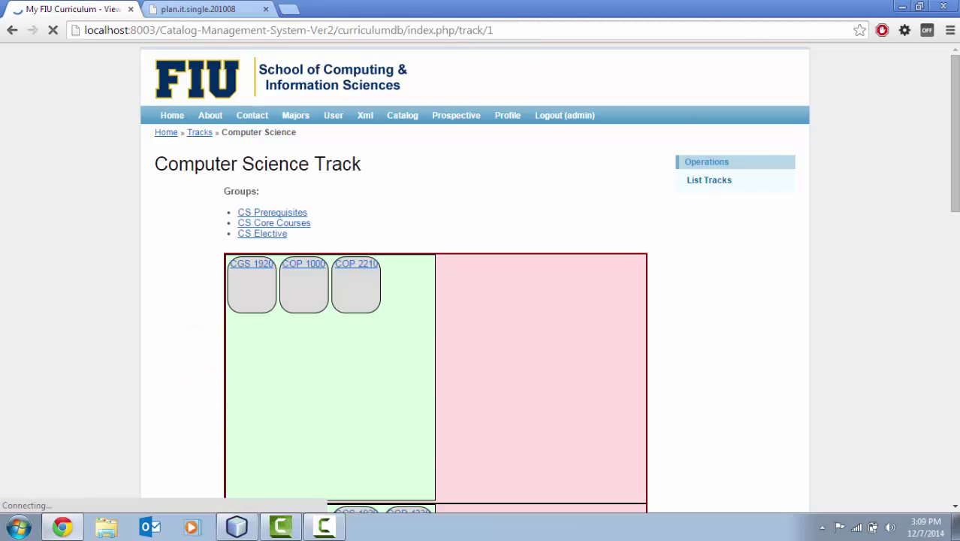
pyautogui.moveTo(956, 146); pyautogui.dragTo(955, 308)
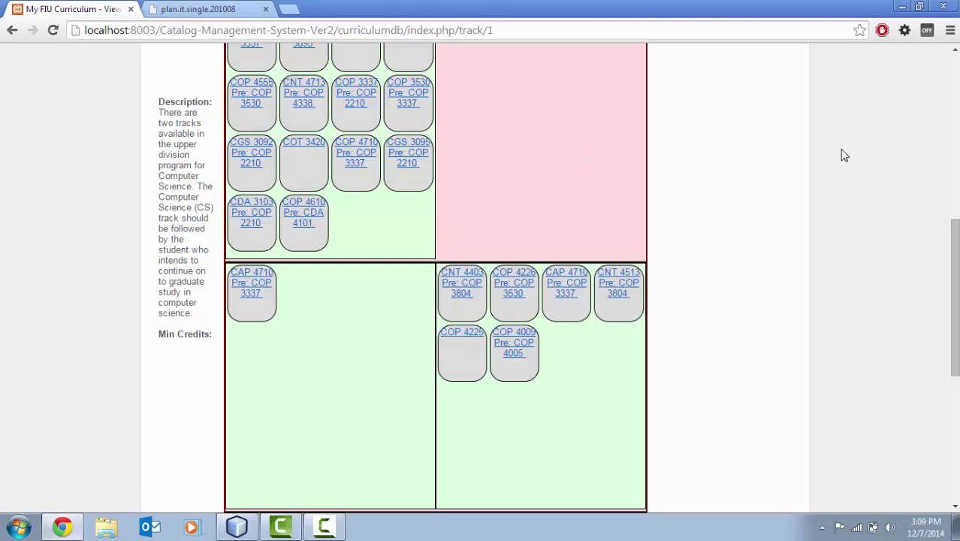
pyautogui.scroll(-2, 844, 156)
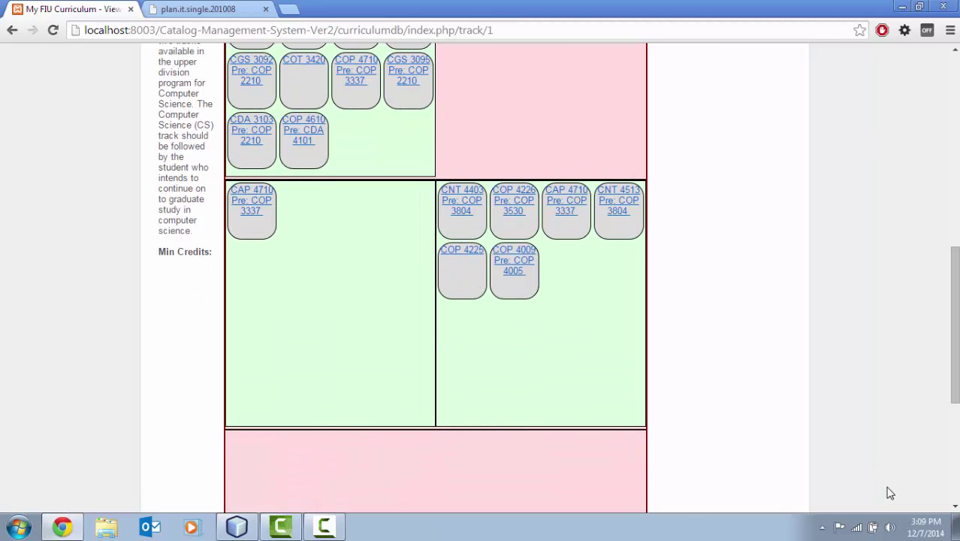